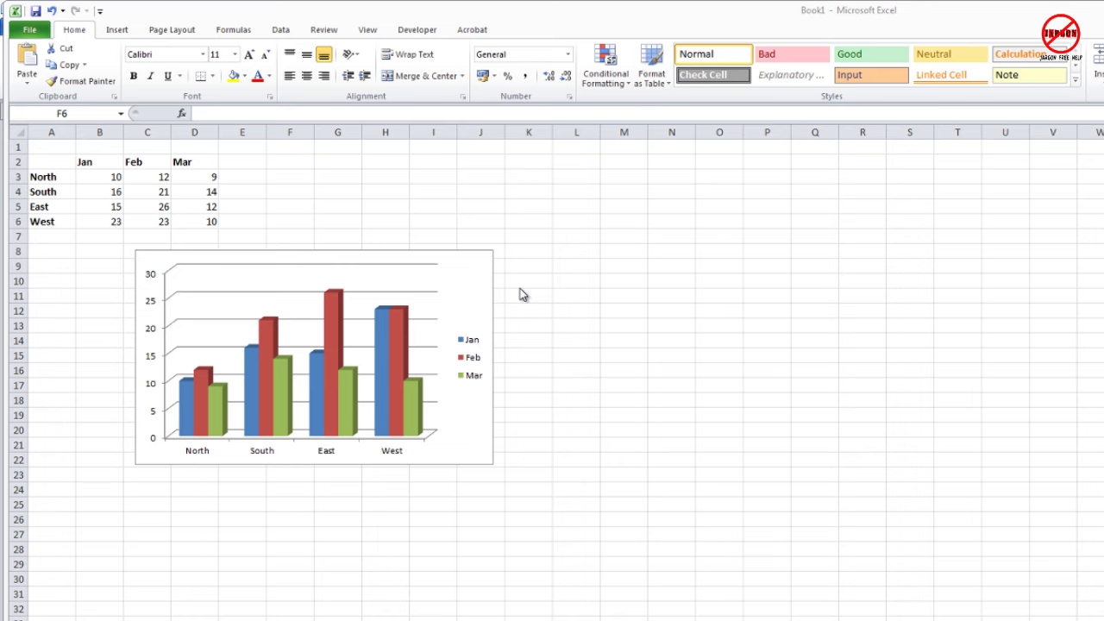
Step: Select the whole 3-D column chart by its chart area and copy it
{"action": "left_click", "coordinate": [474, 279]}
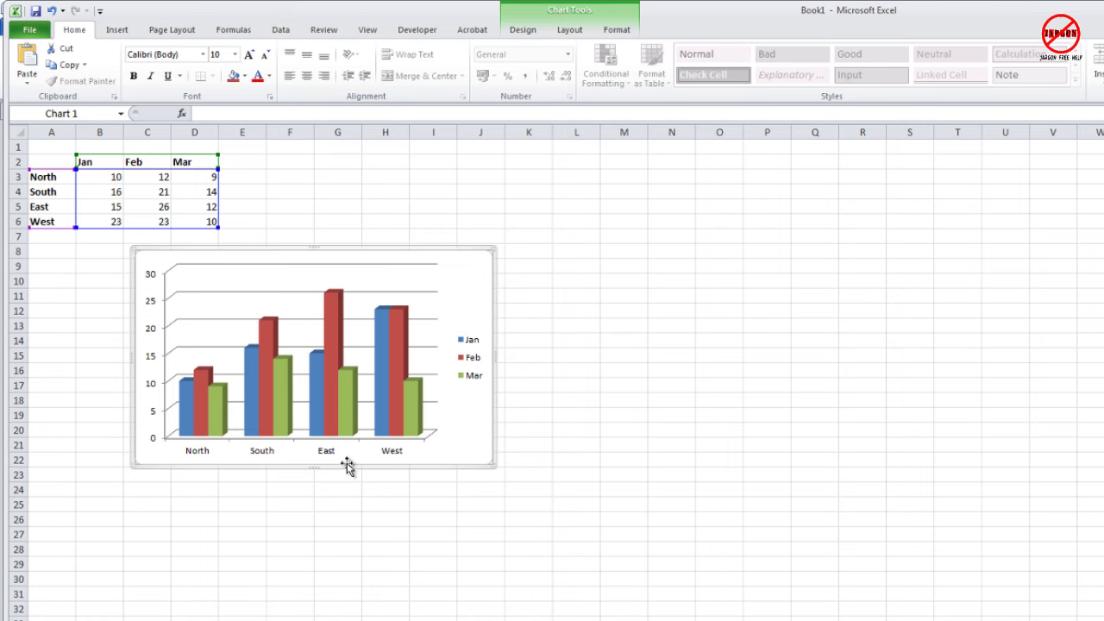
{"action": "left_click", "coordinate": [382, 336]}
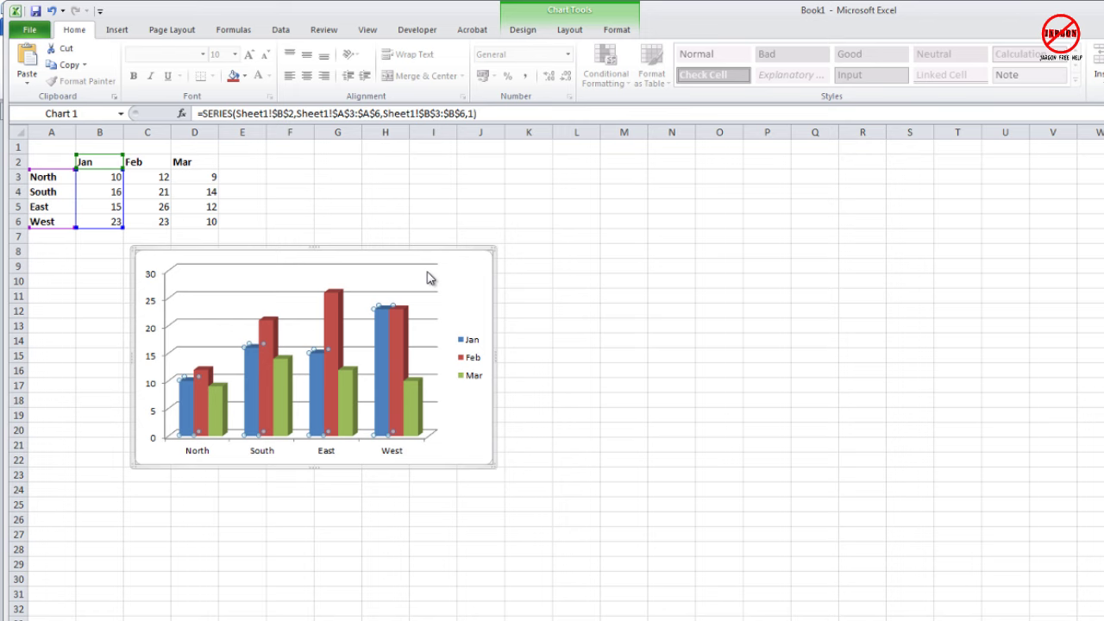
{"action": "left_click", "coordinate": [429, 278]}
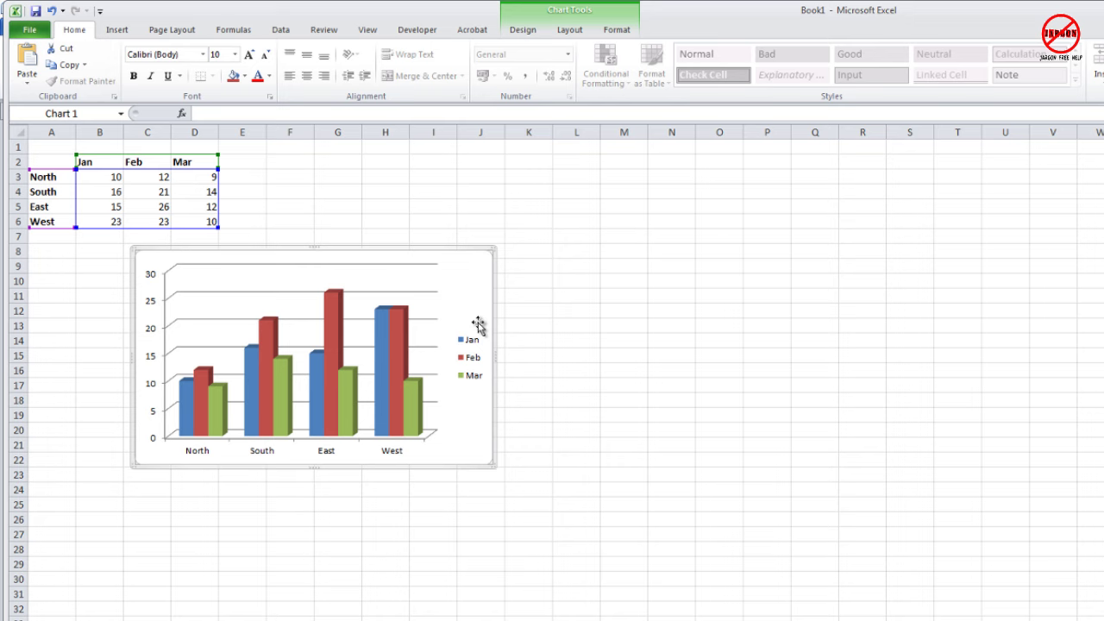
{"action": "right_click", "coordinate": [469, 300]}
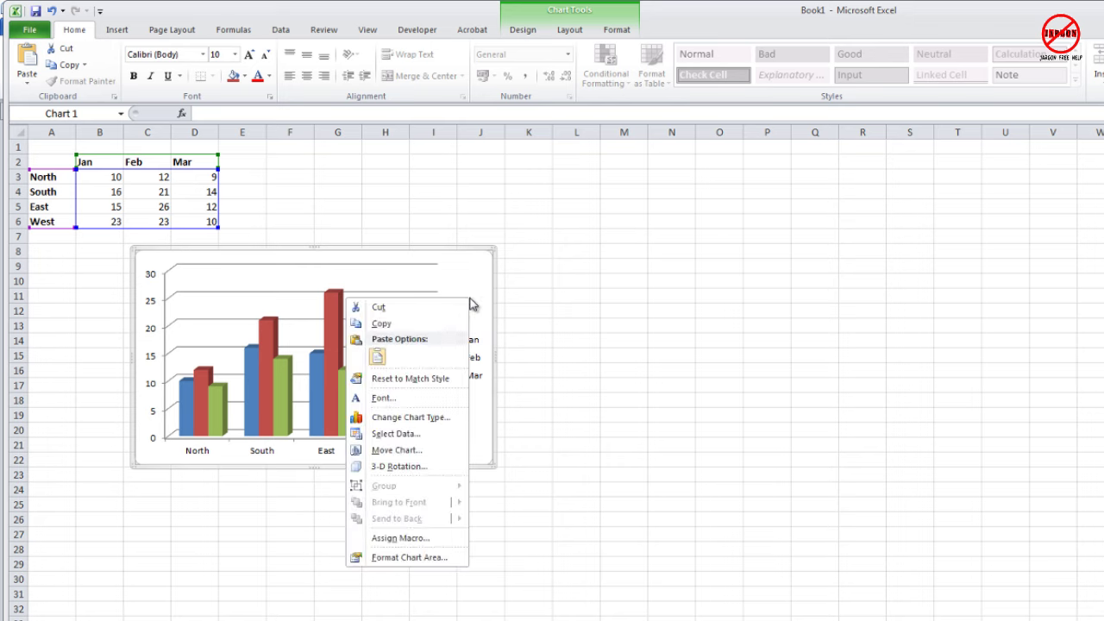
{"action": "left_click", "coordinate": [414, 329]}
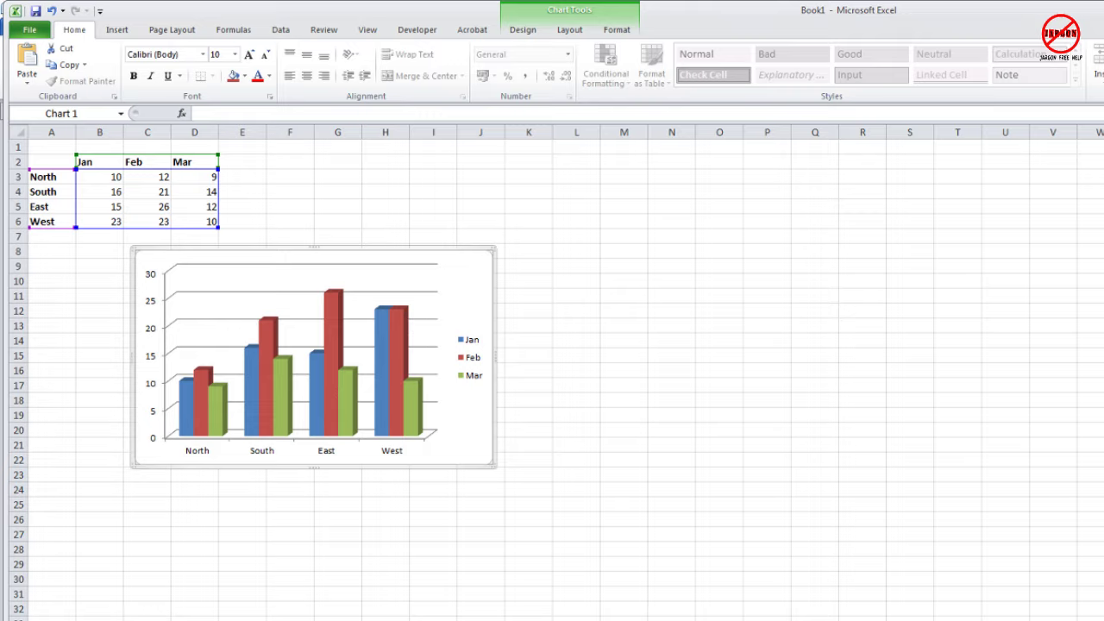
Step: Switch to the blank Word document and paste the copied chart with the default paste
{"action": "key", "text": "alt+Tab"}
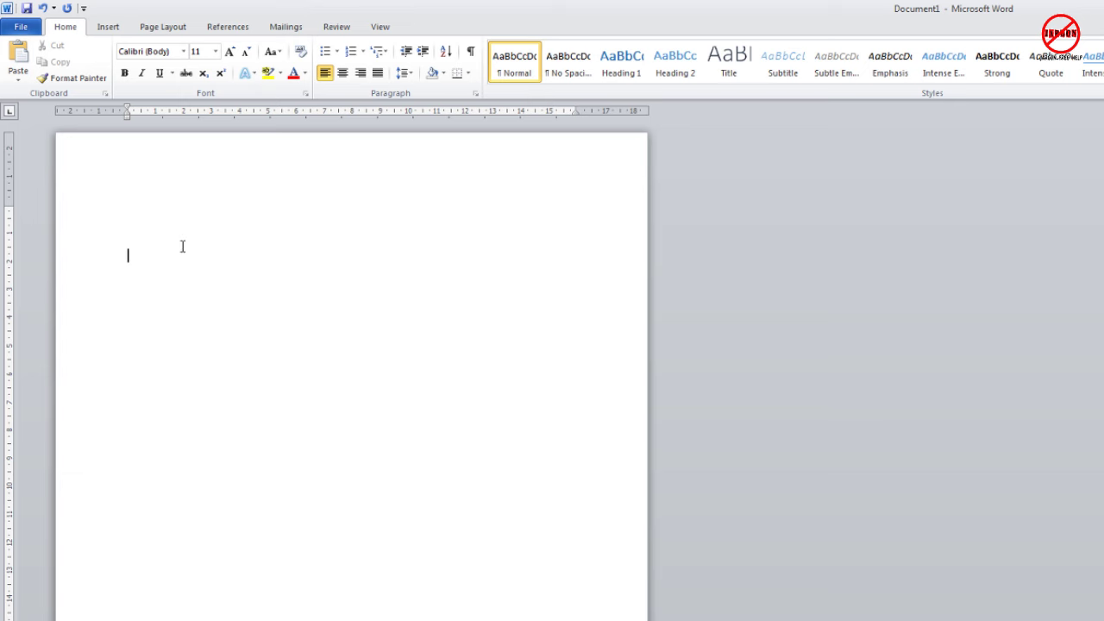
{"action": "left_click", "coordinate": [19, 53]}
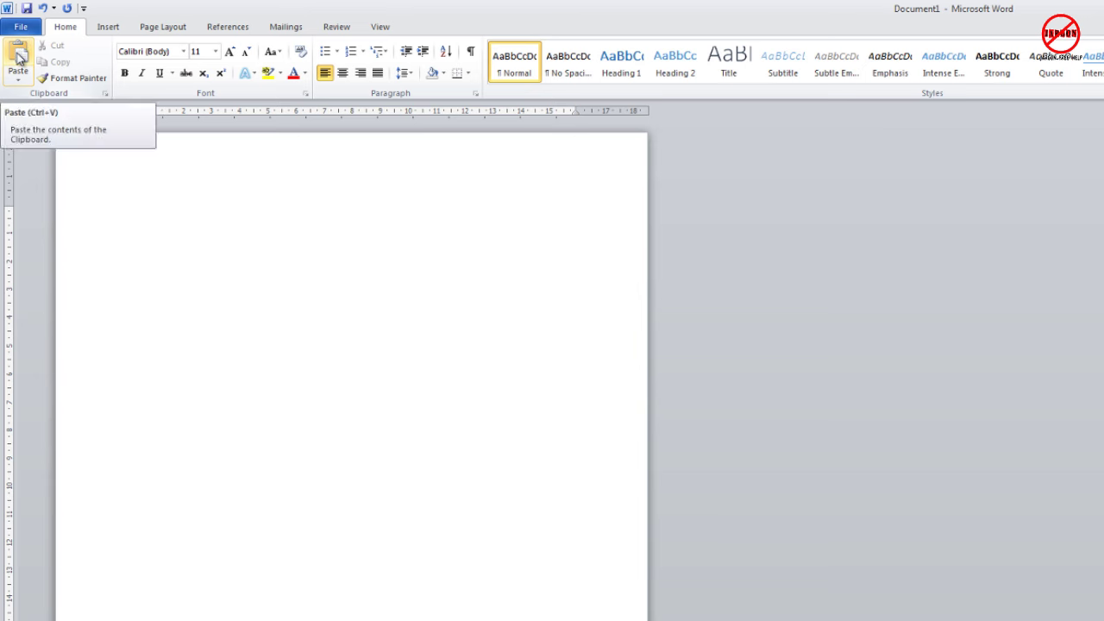
{"action": "left_click", "coordinate": [19, 56]}
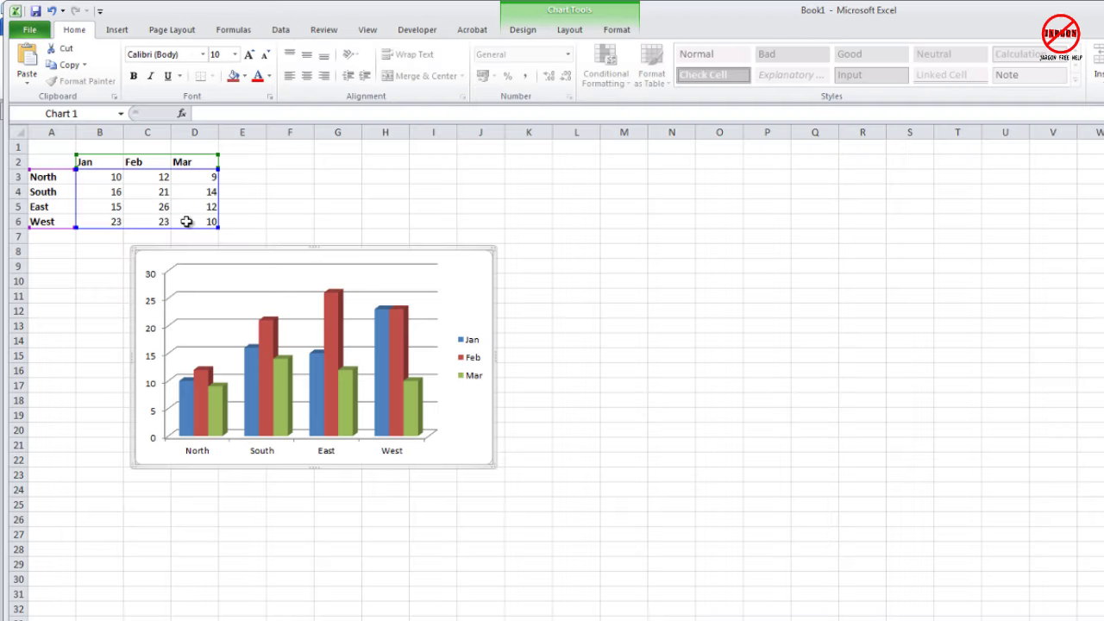
Step: In the Excel sheet, set West's Mar value in cell D6 to 20
{"action": "left_click", "coordinate": [196, 221]}
{"action": "type", "text": "20"}
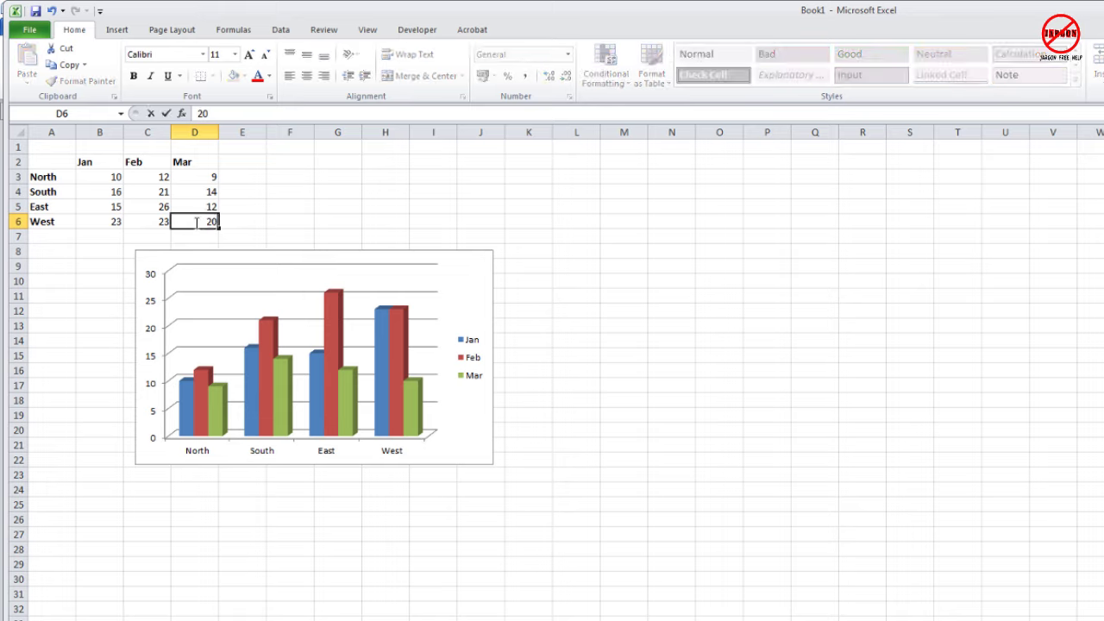
{"action": "key", "text": "Return"}
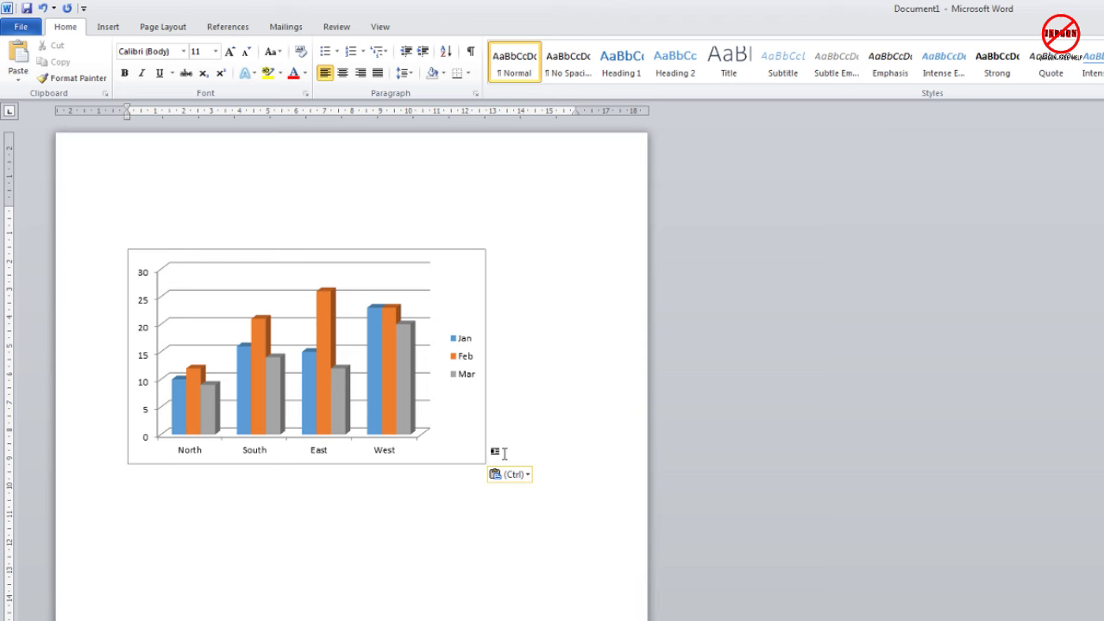
Step: In the Word document, start a new line below the chart and paste a second copy using the destination theme with an embedded workbook
{"action": "key", "text": "Return"}
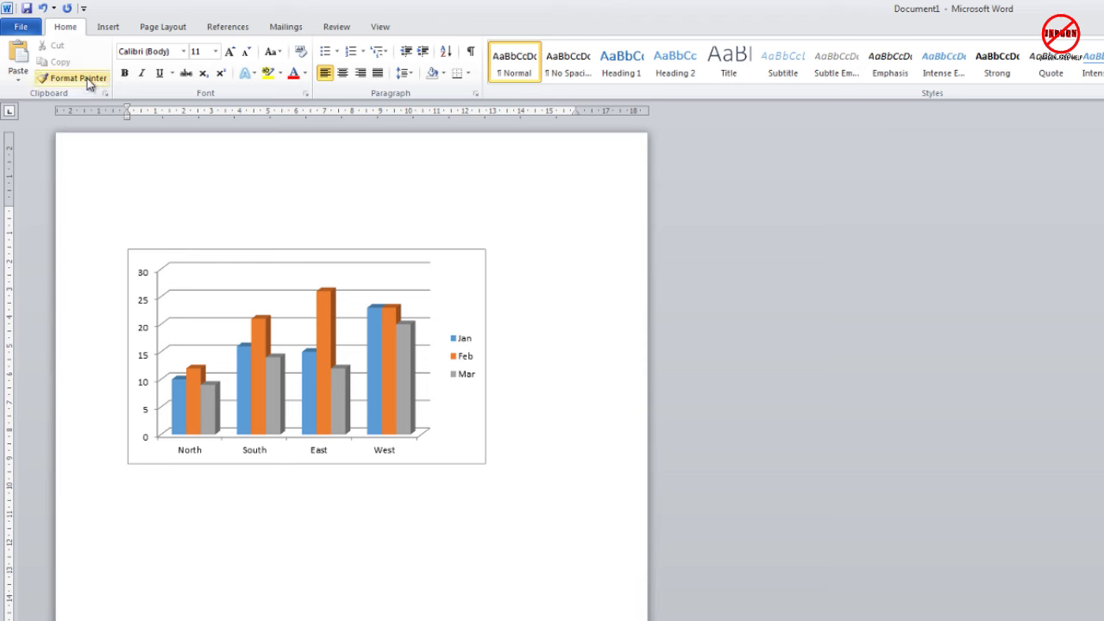
{"action": "left_click", "coordinate": [17, 81]}
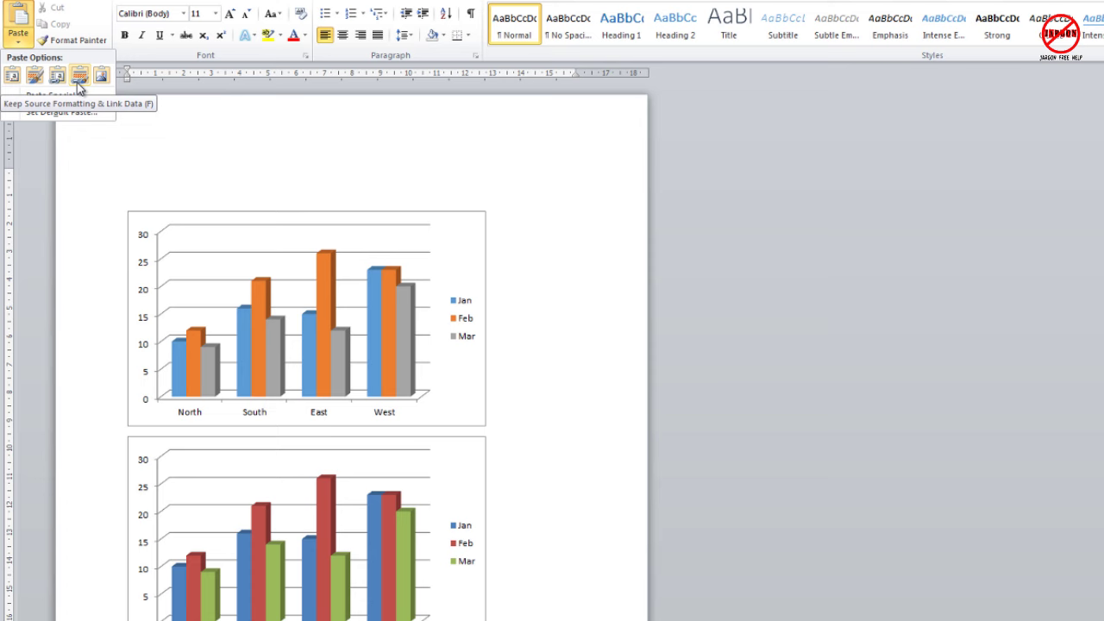
{"action": "left_click", "coordinate": [11, 76]}
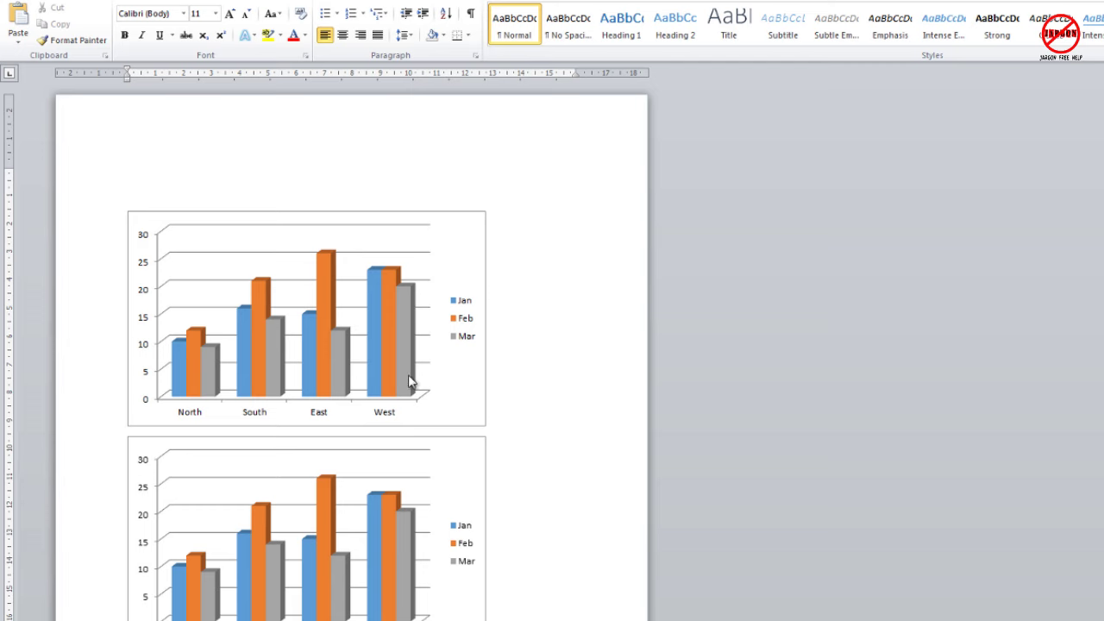
Step: Switch to Excel, set West's Mar value in D6 to 100, and return to Word to compare the pasted charts
{"action": "key", "text": "alt+Tab"}
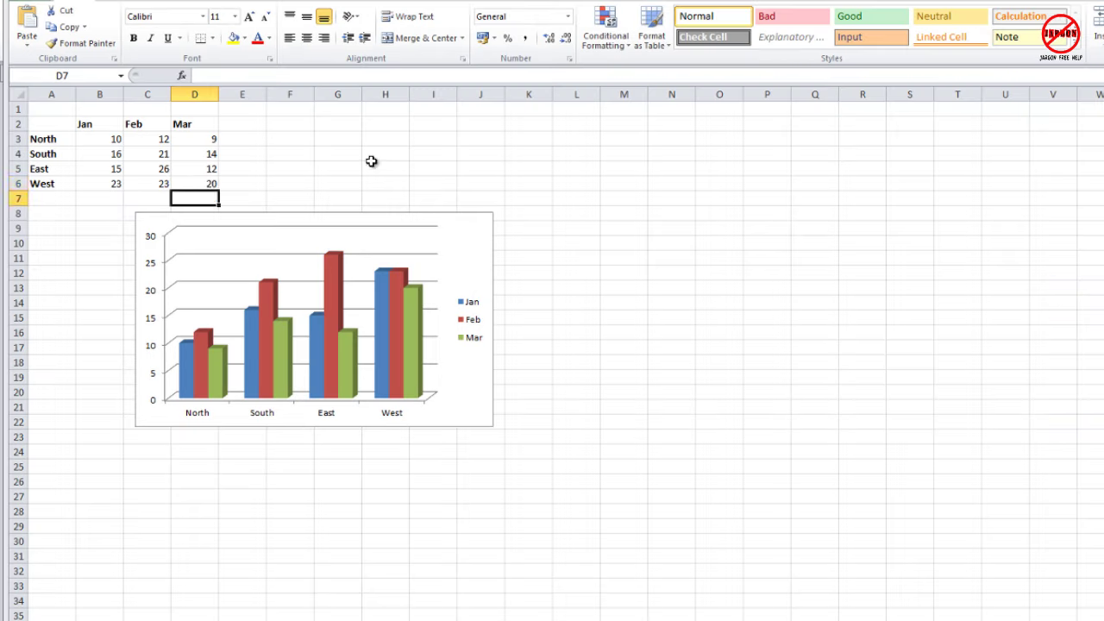
{"action": "left_click", "coordinate": [203, 184]}
{"action": "type", "text": "100"}
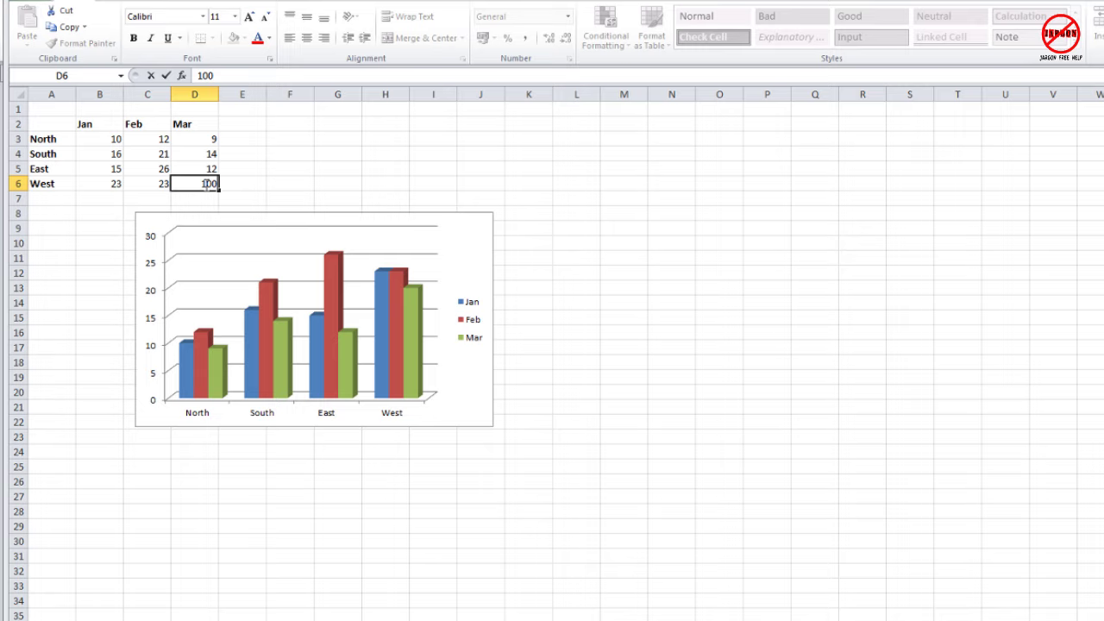
{"action": "key", "text": "Return"}
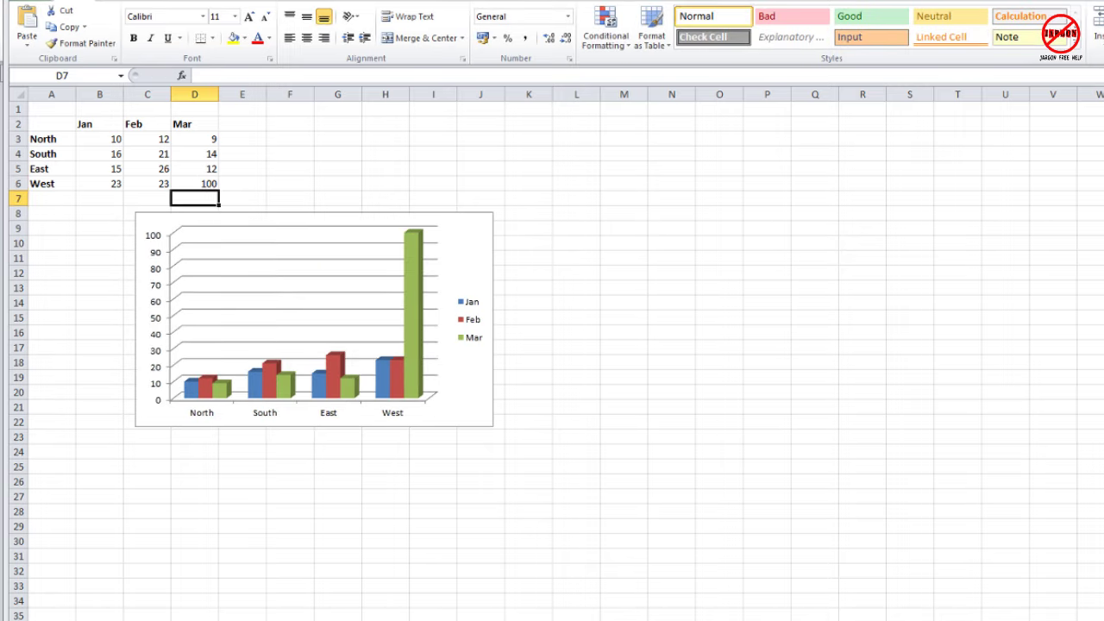
{"action": "key", "text": "alt+Tab"}
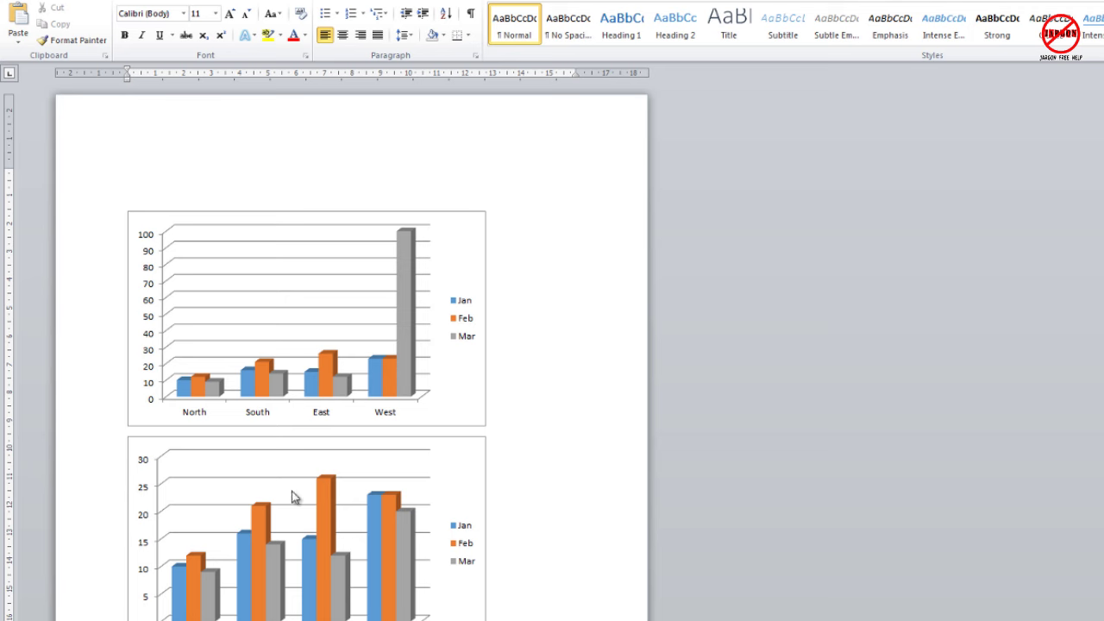
Step: Use Paste Special to paste the chart as a link in the Microsoft Office Graphic Object format
{"action": "left_click", "coordinate": [25, 45]}
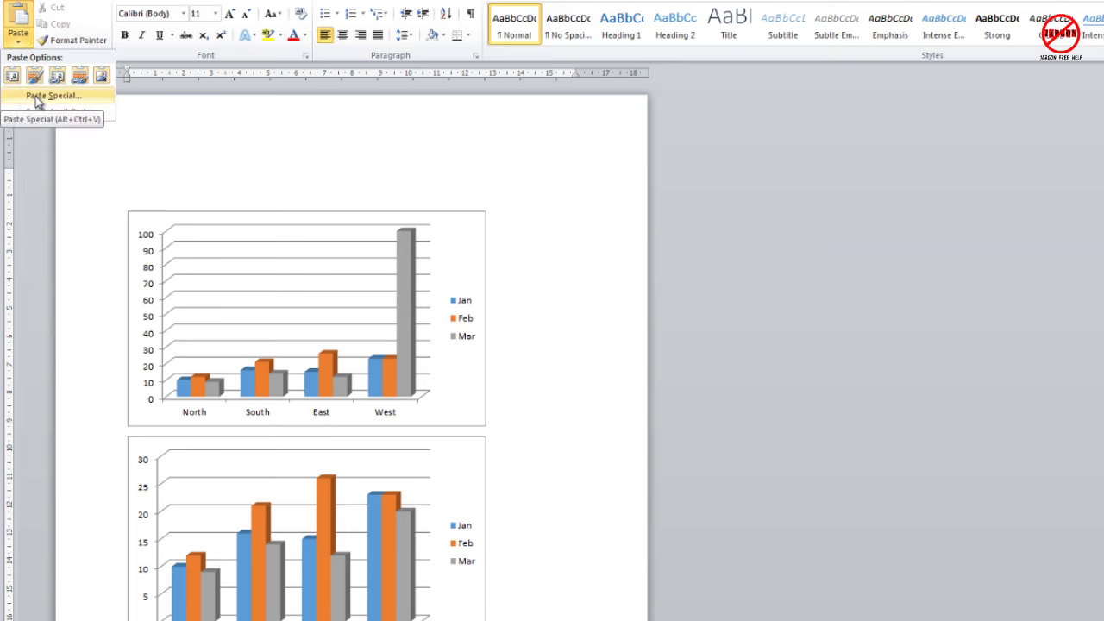
{"action": "left_click", "coordinate": [50, 96]}
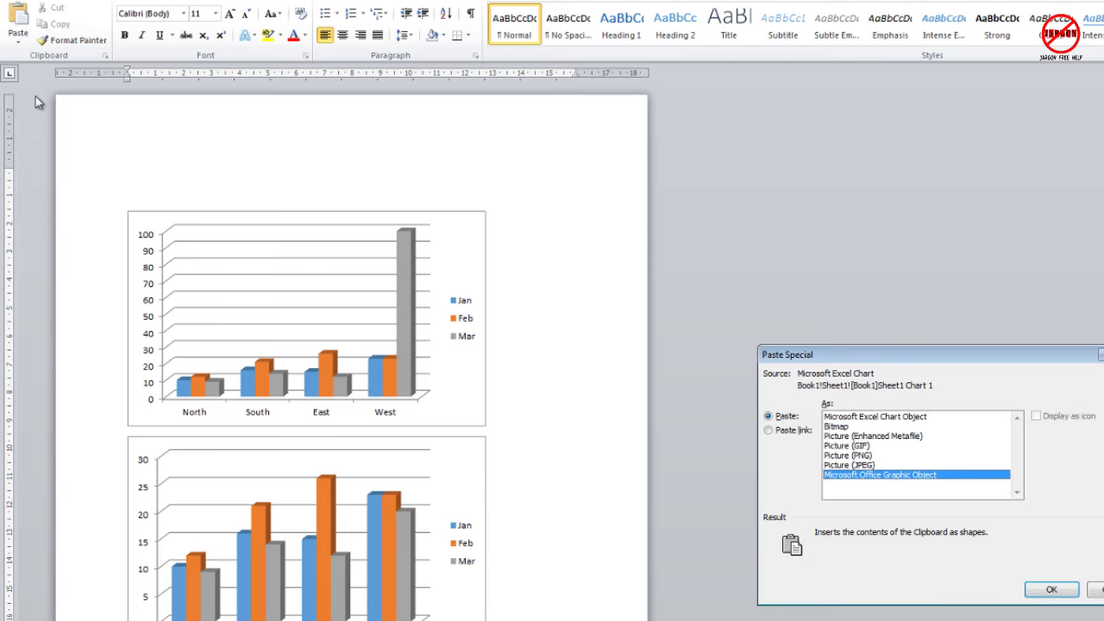
{"action": "left_click", "coordinate": [781, 430]}
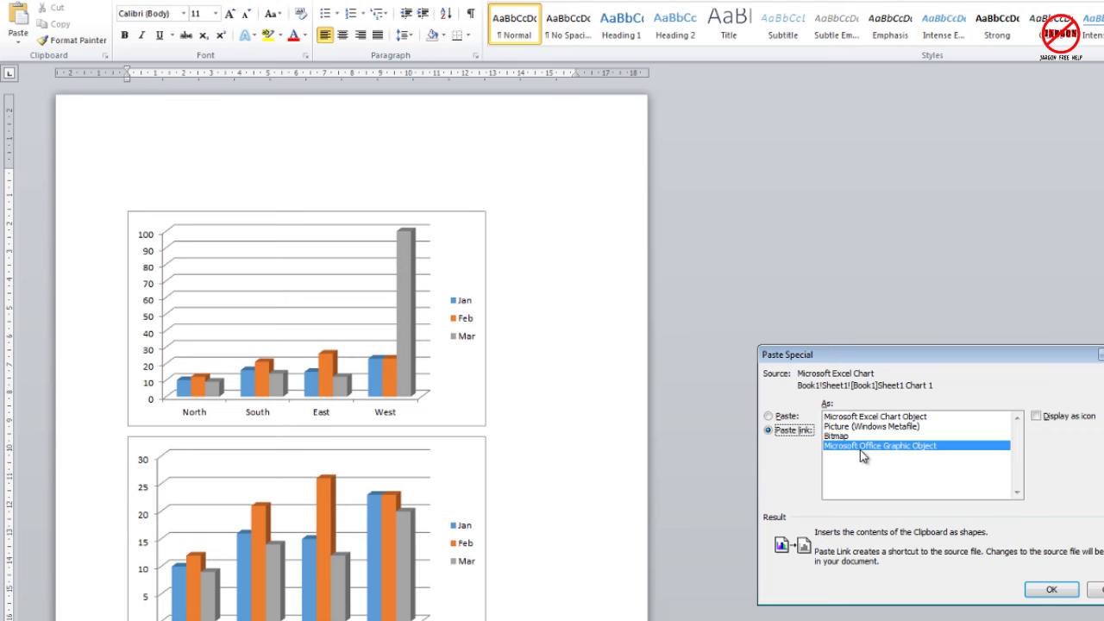
{"action": "left_click", "coordinate": [871, 418]}
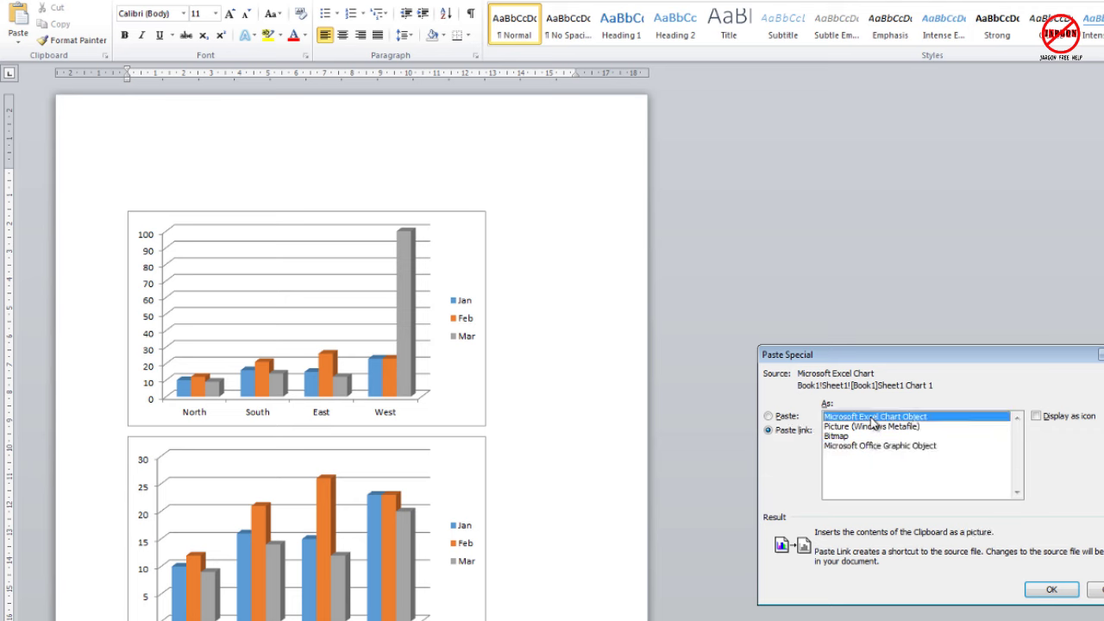
{"action": "left_click", "coordinate": [867, 427]}
{"action": "left_click", "coordinate": [865, 436]}
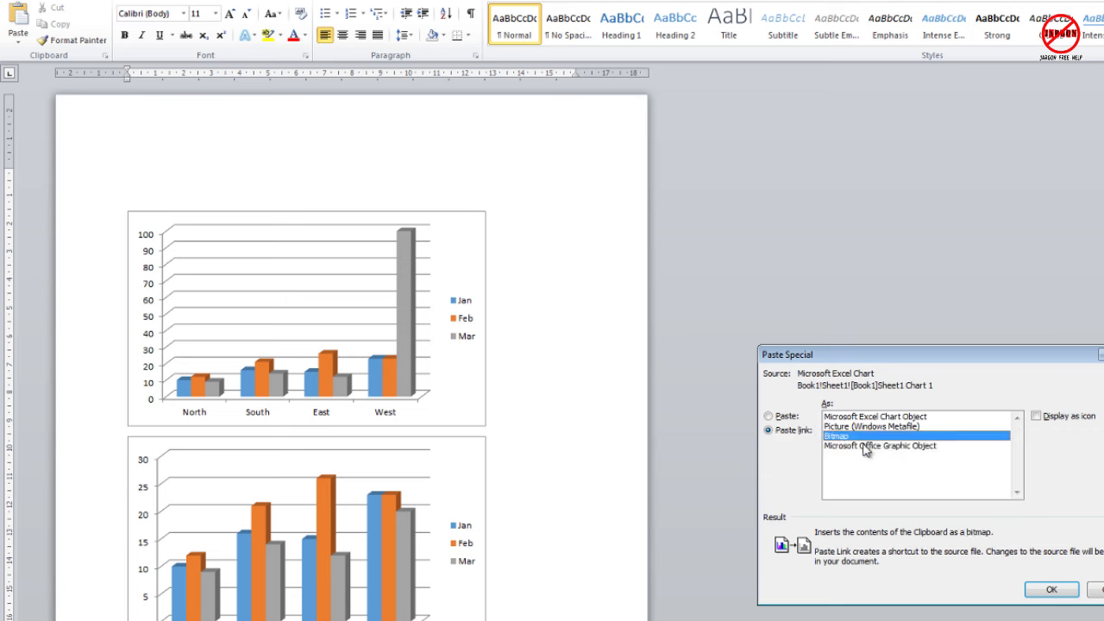
{"action": "left_click", "coordinate": [863, 445]}
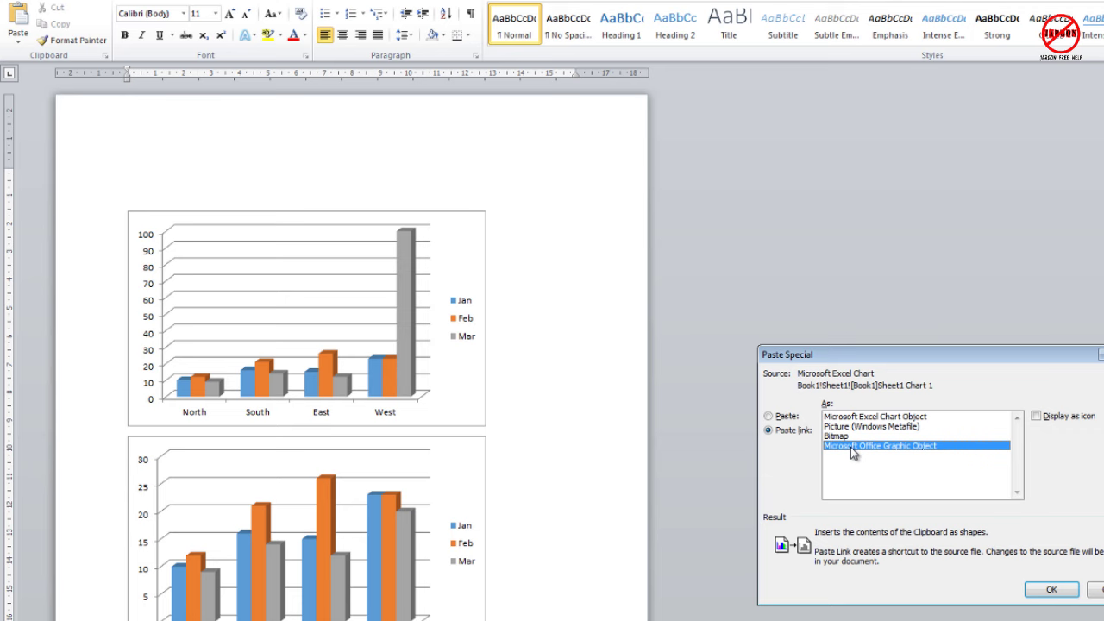
{"action": "left_click", "coordinate": [1051, 592]}
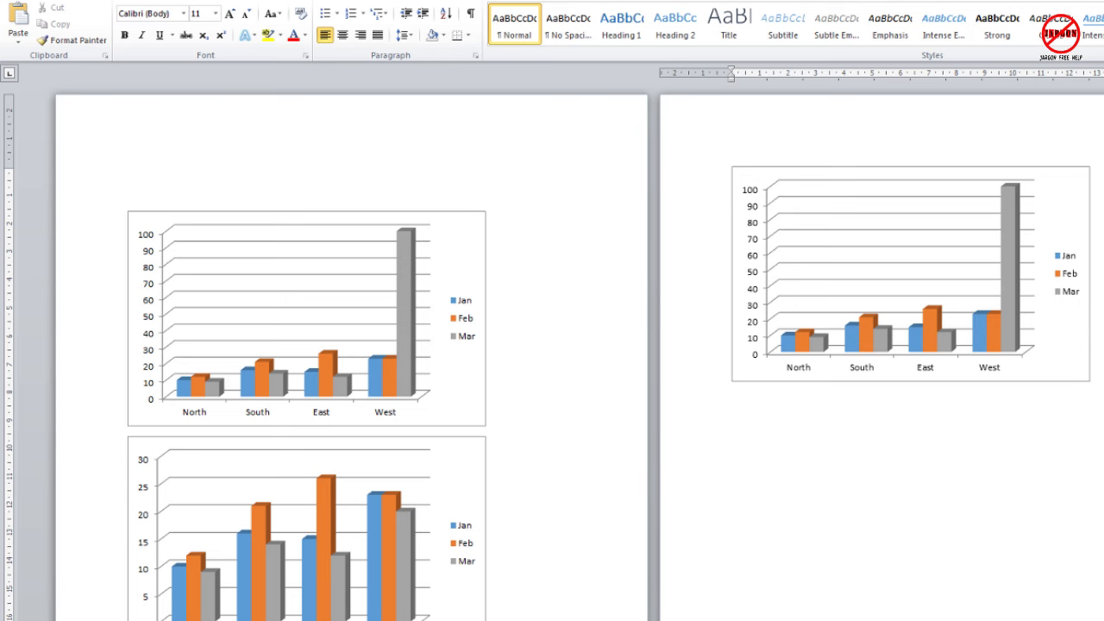
Step: Switch to Excel, set West's Mar value in D6 to 50, and return to Word to check the linked charts
{"action": "key", "text": "alt+Tab"}
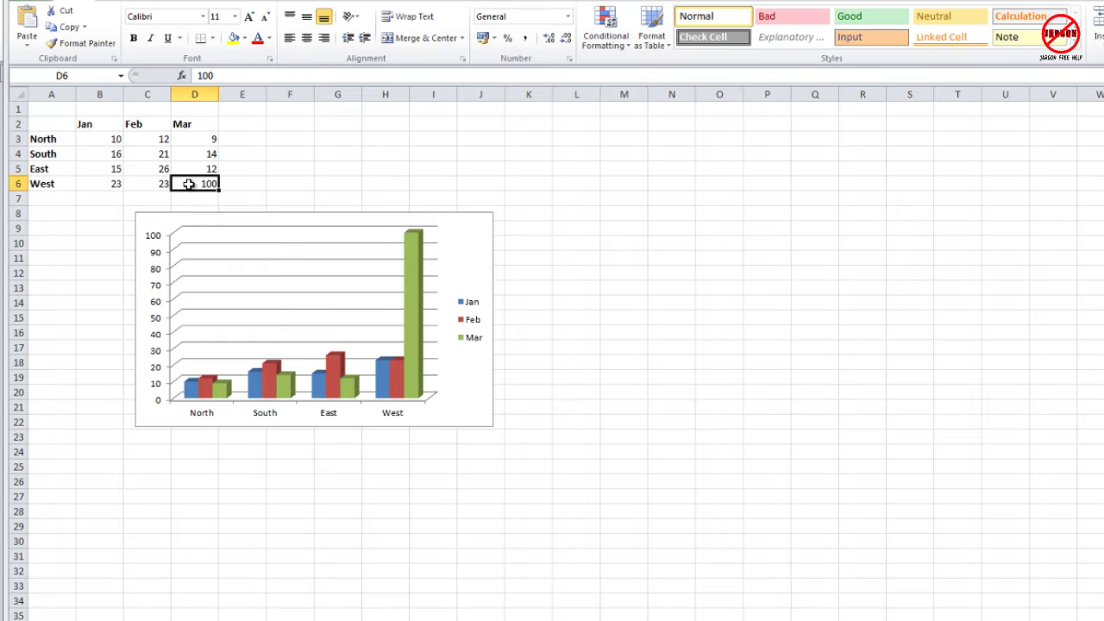
{"action": "type", "text": "50"}
{"action": "key", "text": "Return"}
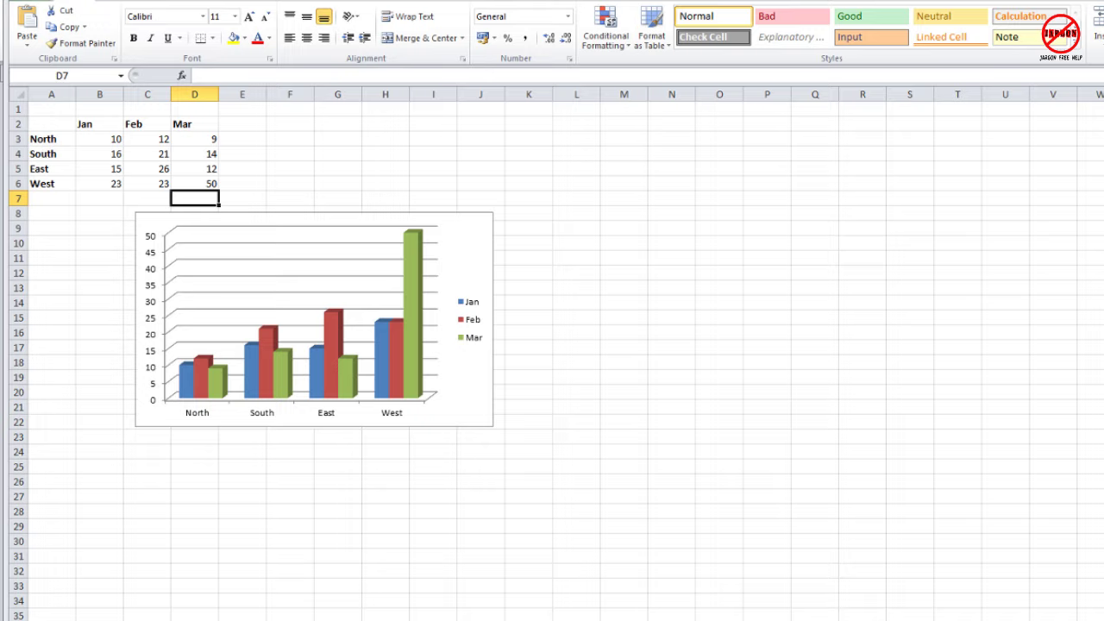
{"action": "key", "text": "alt+Tab"}
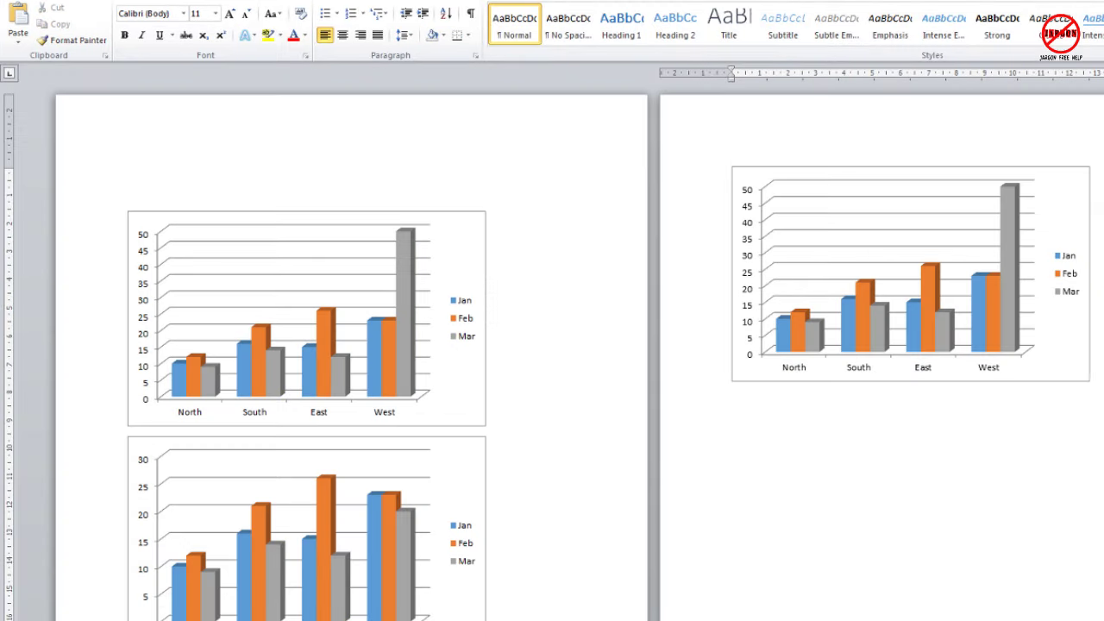